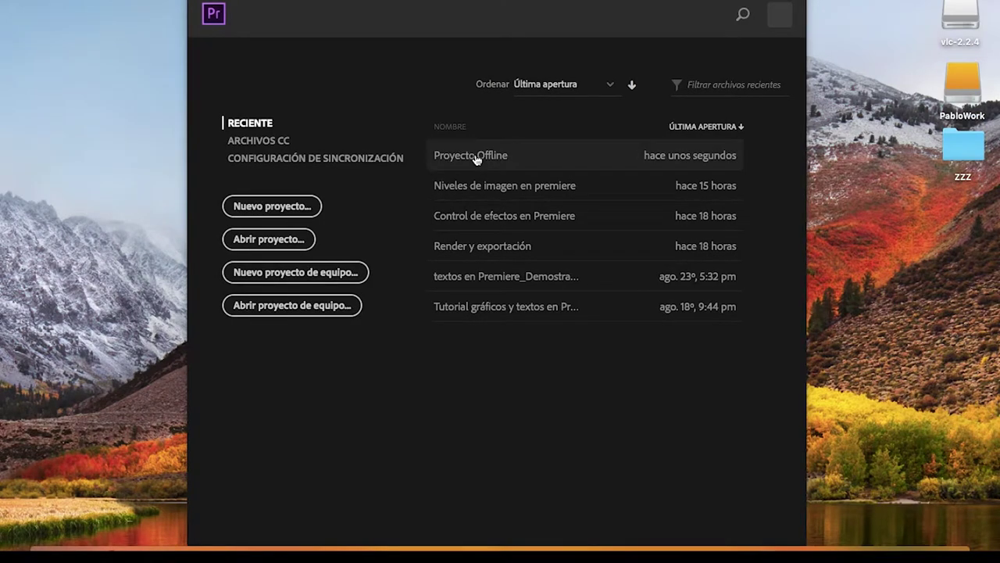
Step: Open 'Proyecto Offline' from the start screen's recent projects list
click(475, 158)
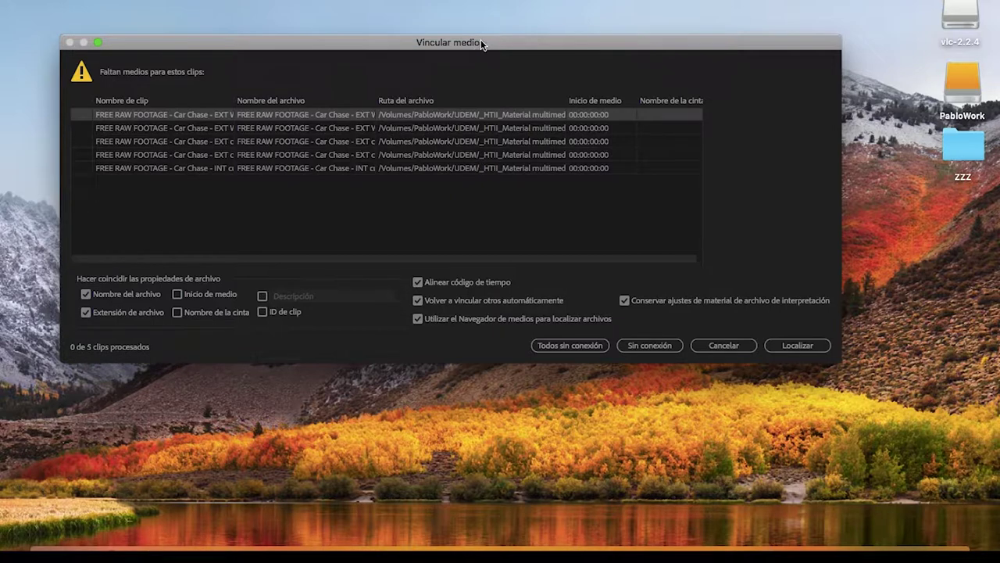
Step: Move the missing-media dialog listing the five Car Chase clips to the top of the screen
drag(483, 44, 557, 12)
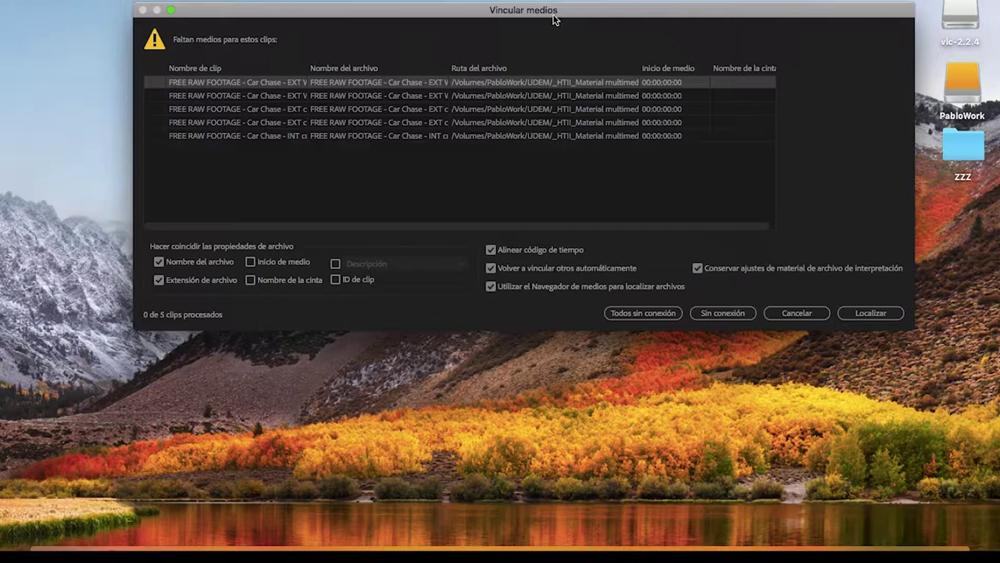
drag(554, 11, 553, 0)
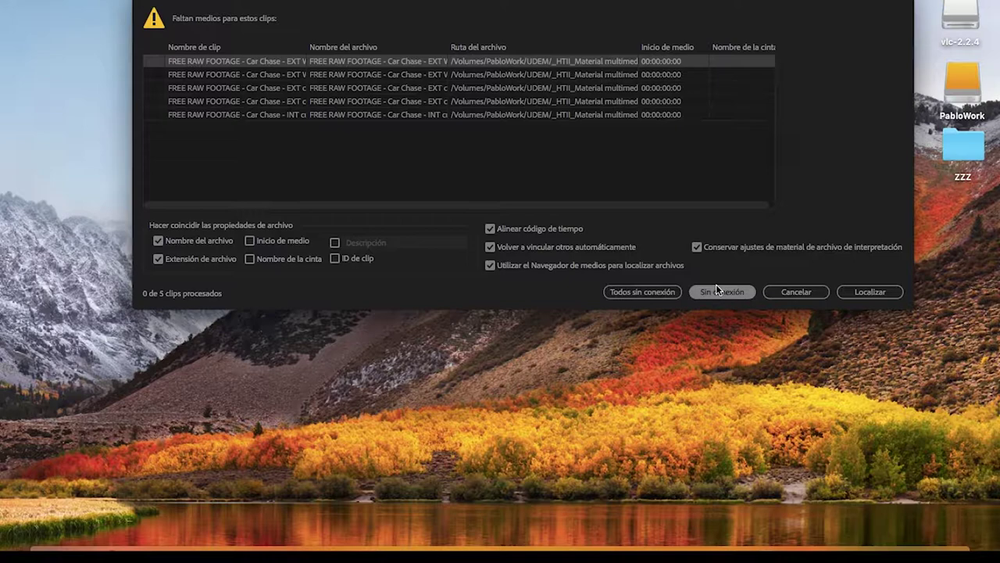
click(656, 292)
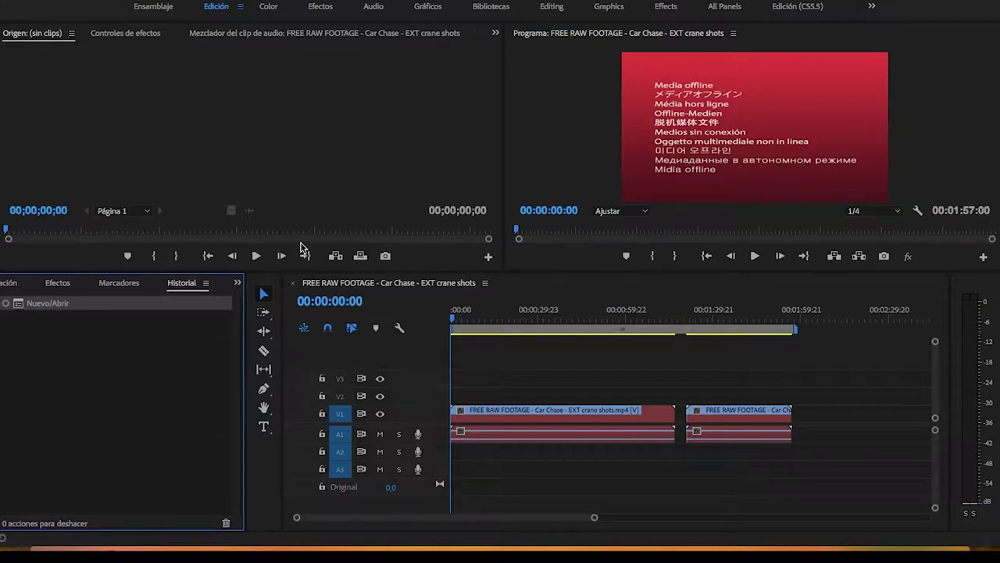
Step: With all clips left offline, bring up the Project panel bin showing the offline Car Chase clips
key(shift+1)
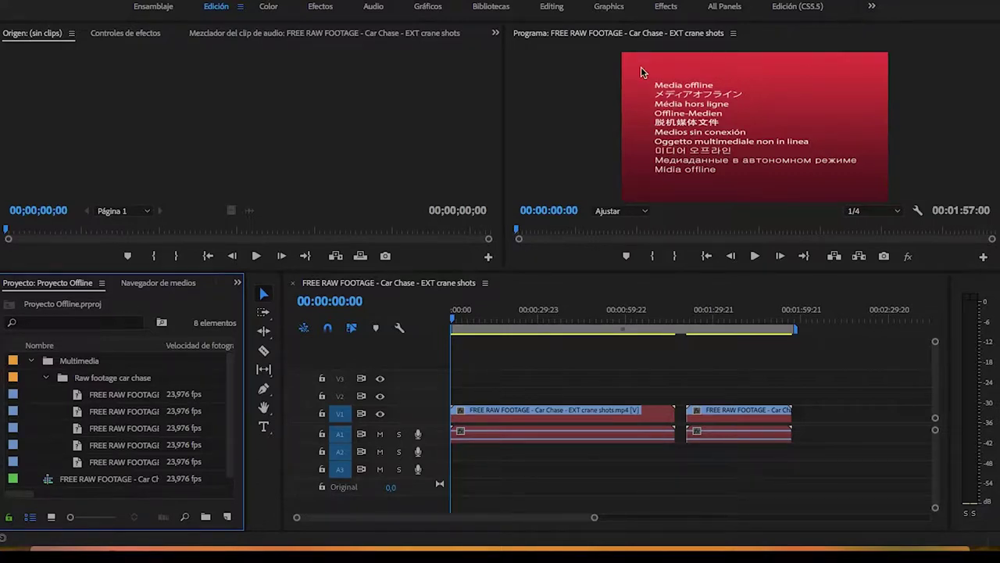
mouse_move(580, 319)
mouse_down()
mouse_move(619, 320)
mouse_move(435, 292)
mouse_up()
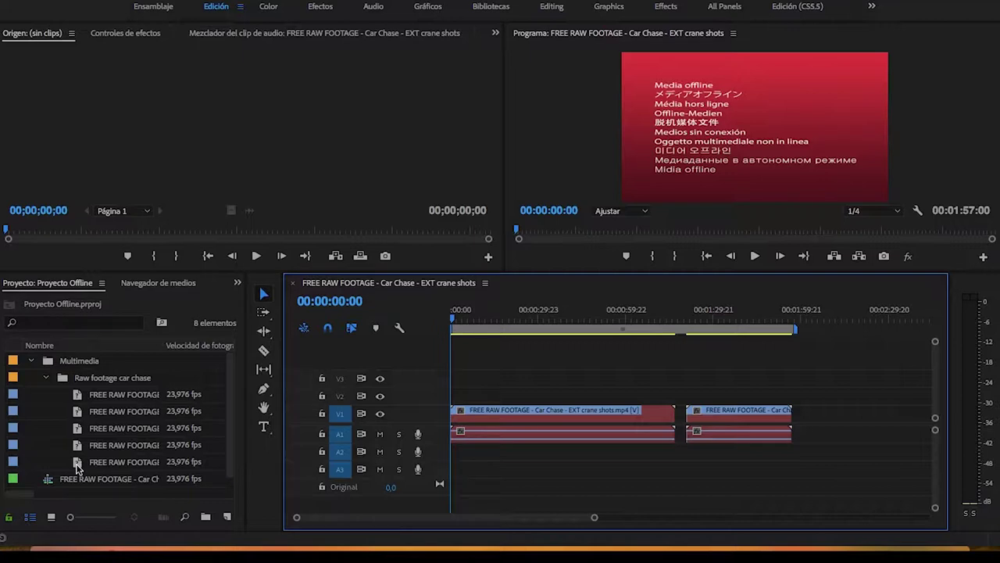
mouse_move(77, 467)
Step: Select the first offline clip, then try selecting all five offline clips before clearing the selection
click(26, 397)
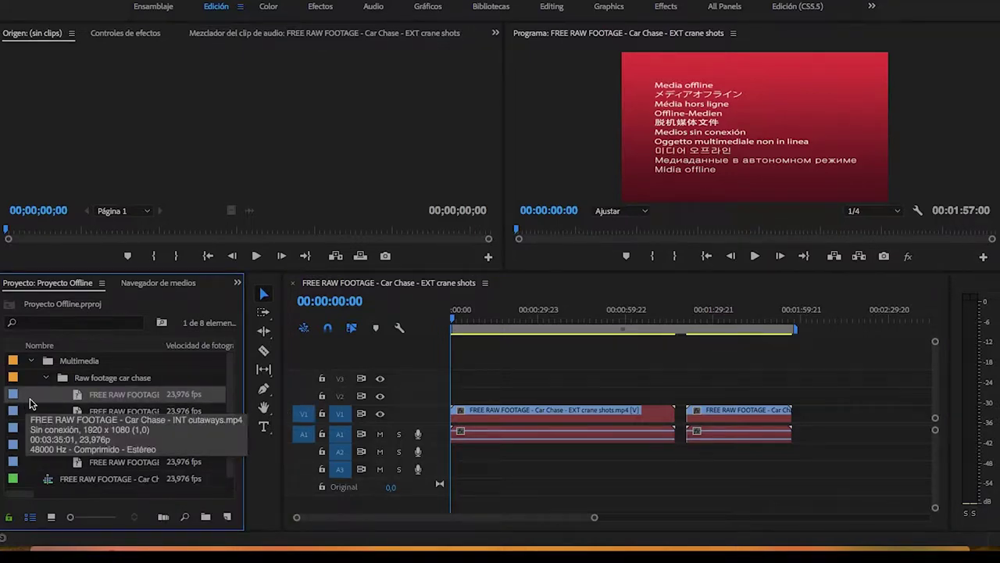
right_click(77, 400)
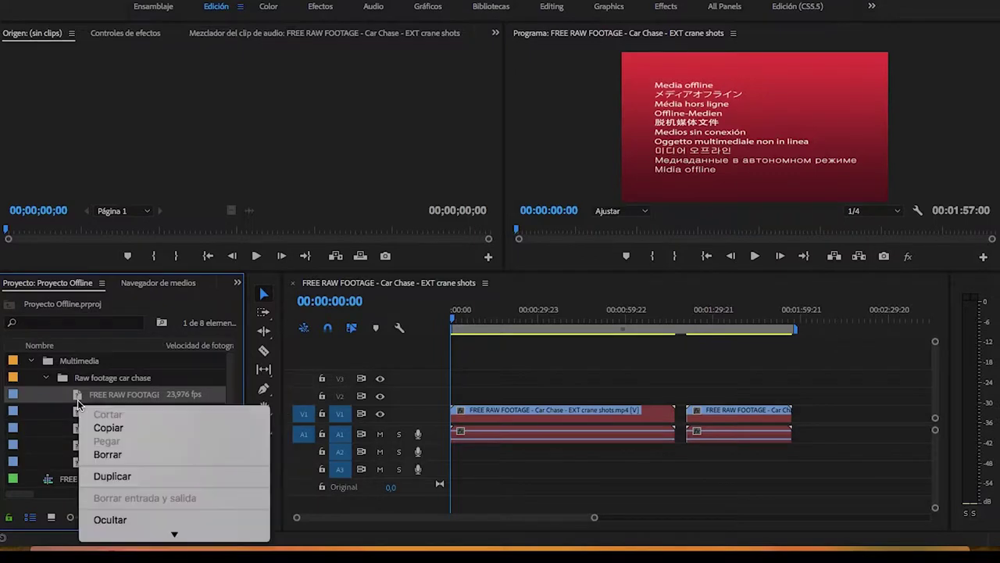
mouse_move(174, 533)
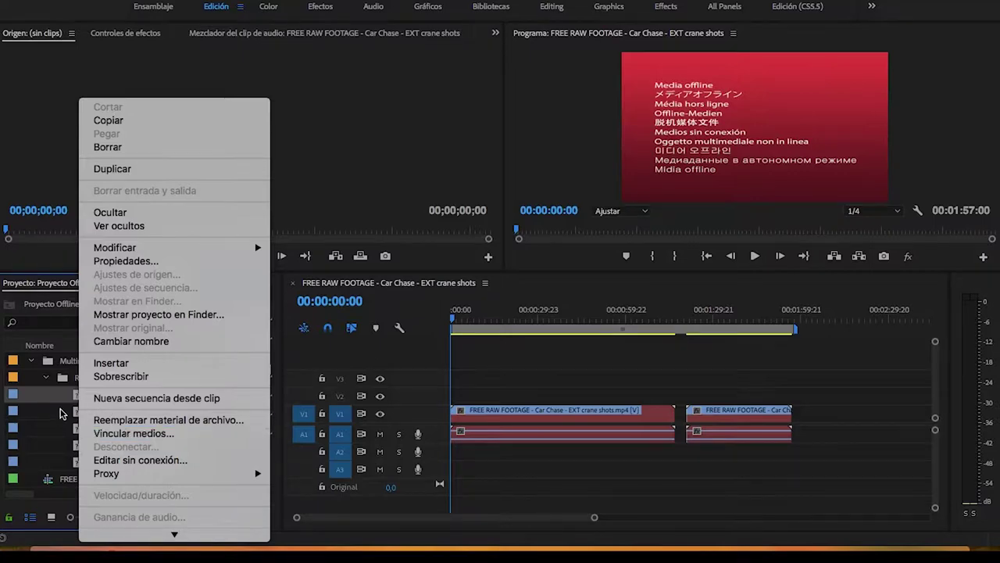
click(62, 416)
drag(51, 462, 105, 392)
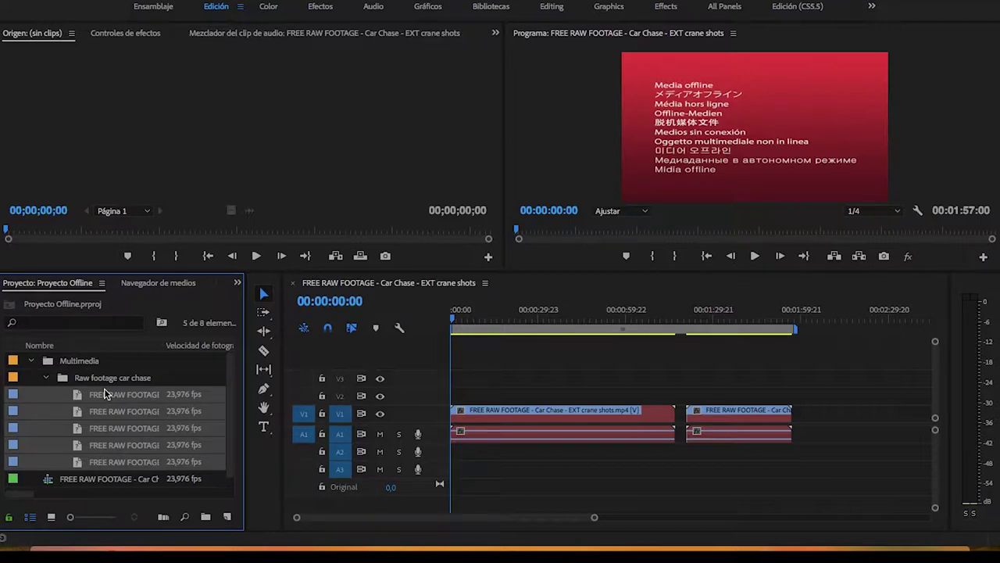
click(56, 391)
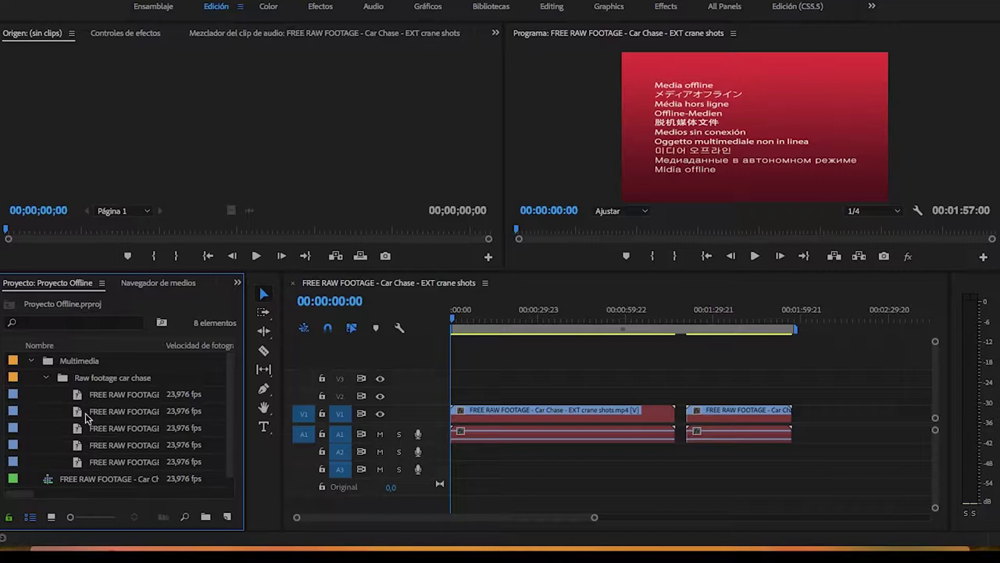
Step: Choose Vincular medios for the first offline clip and reposition the relink dialog
mouse_move(86, 400)
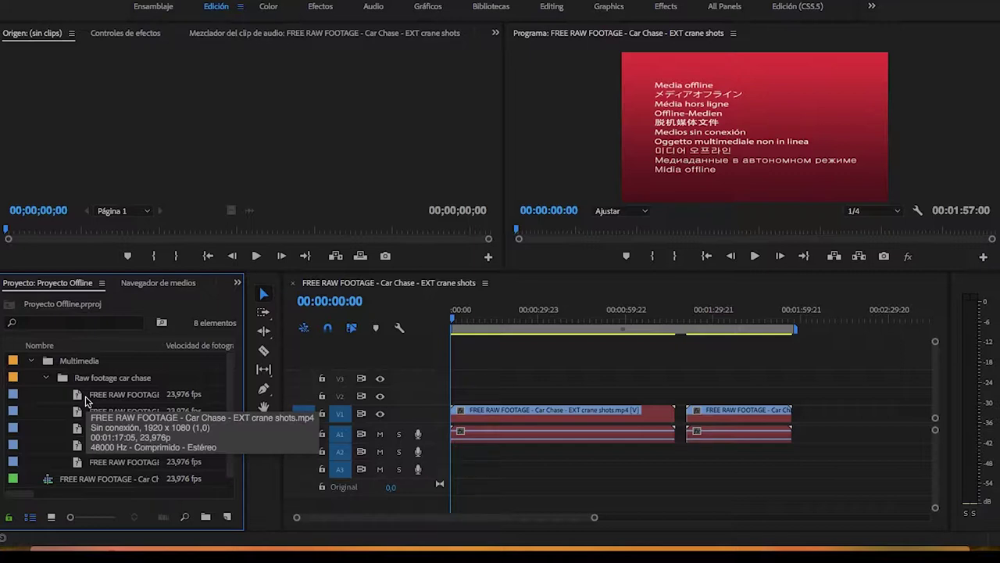
click(78, 398)
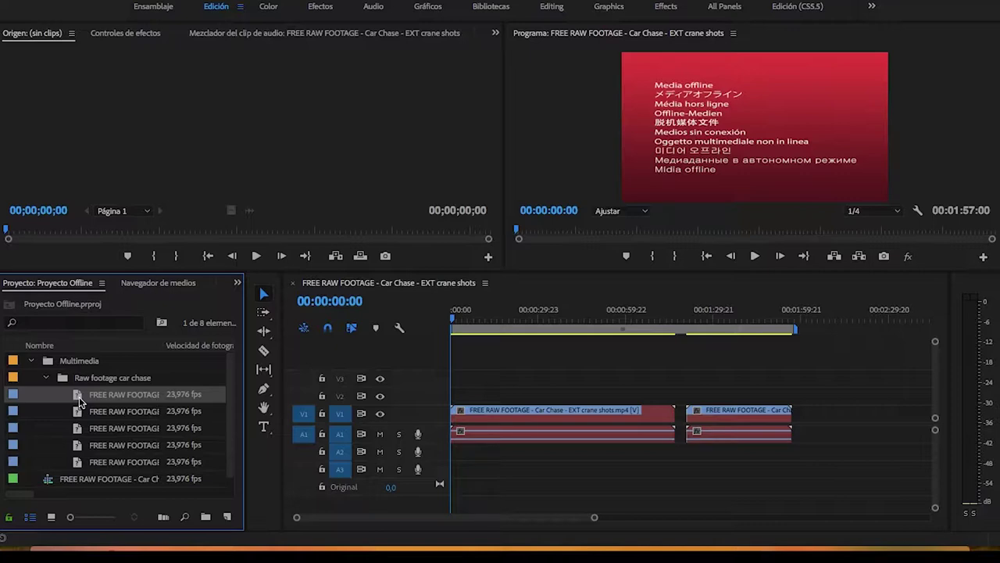
right_click(79, 400)
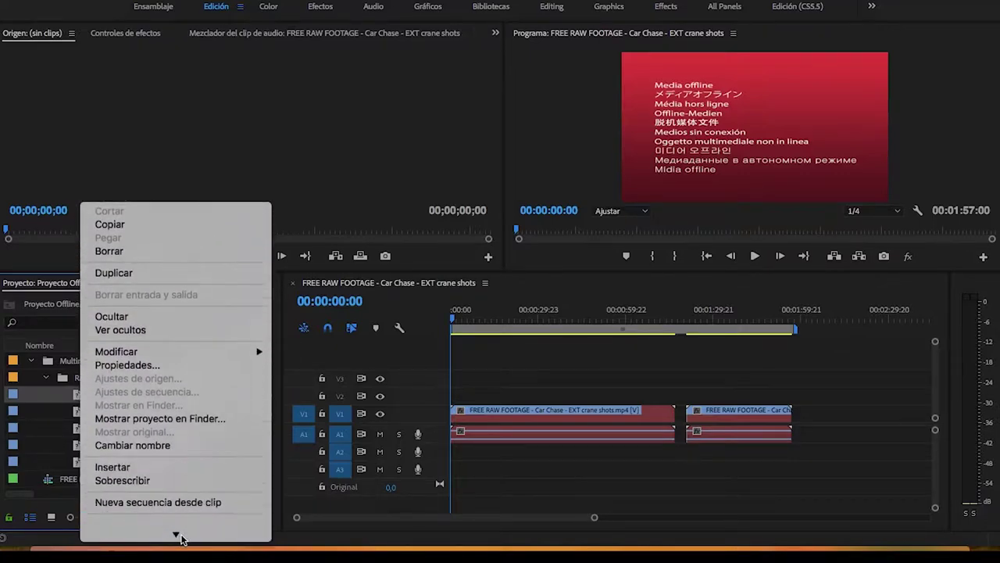
click(173, 471)
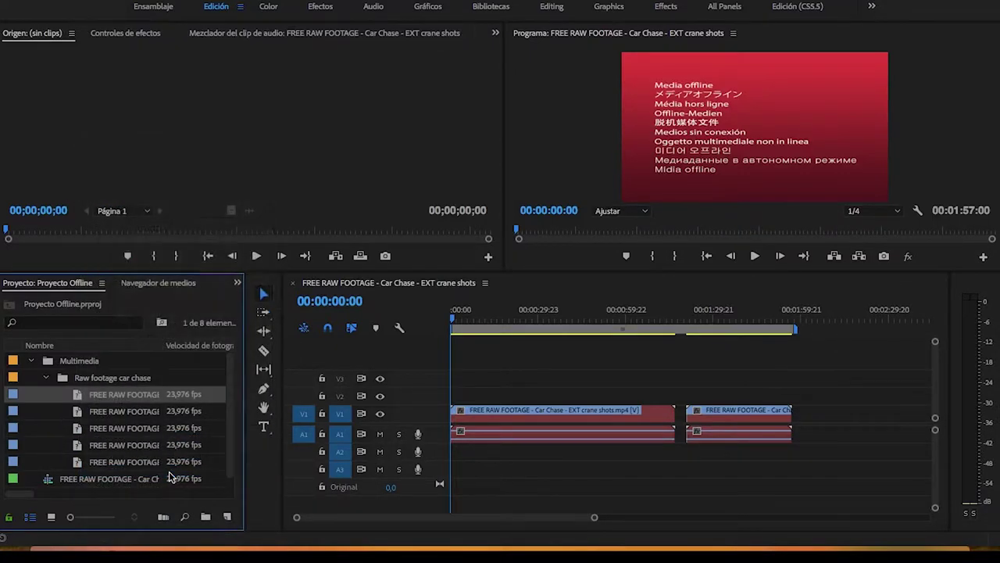
drag(412, 0, 395, 4)
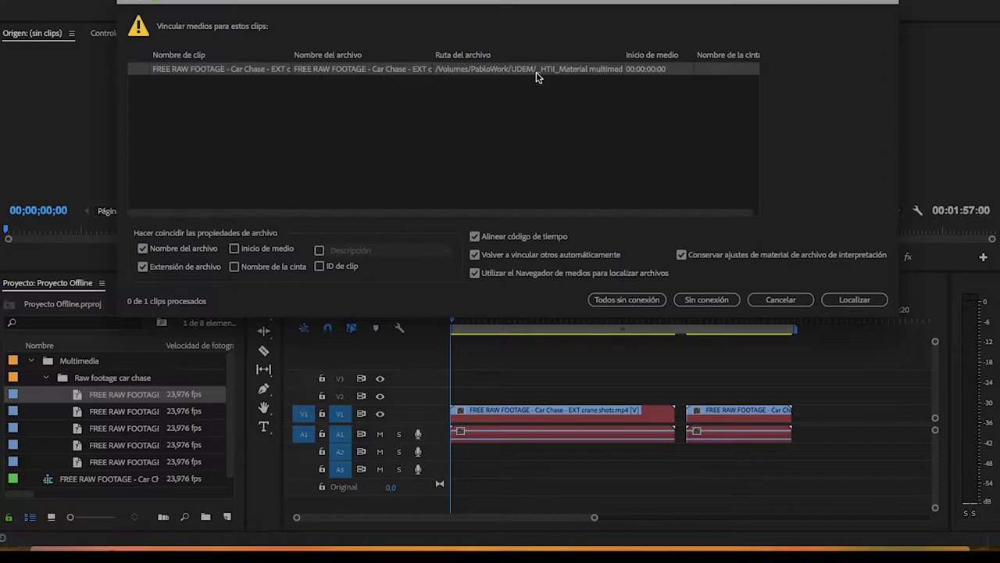
Step: Use Localizar to open the Buscar archivo browser for the missing crane-shots clip
click(859, 302)
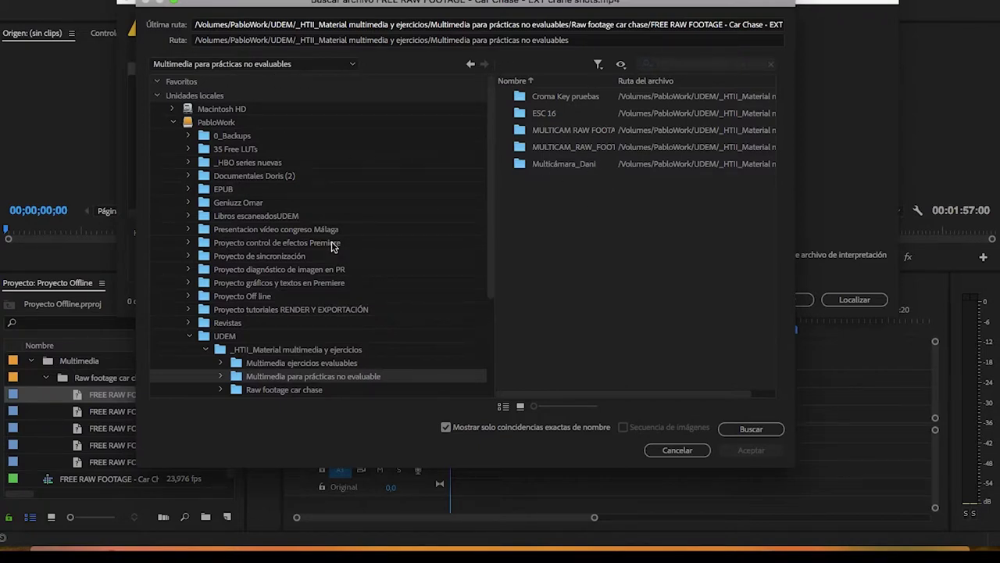
Step: Browse to the Raw footage car chase folder, comparing full and exact-match file listings
scroll(290, 314, down, 5)
scroll(289, 314, up, 5)
scroll(288, 314, down, 5)
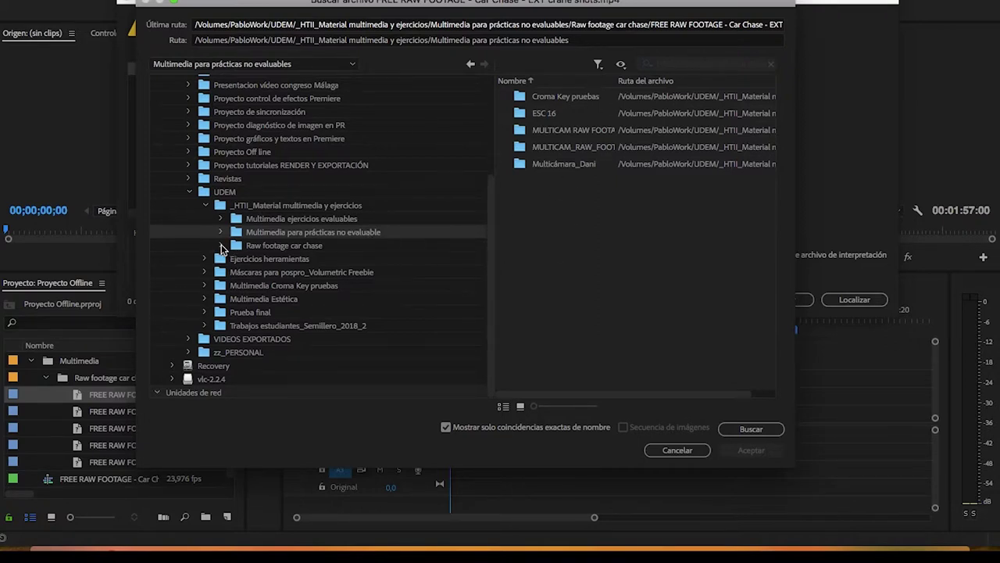
click(236, 247)
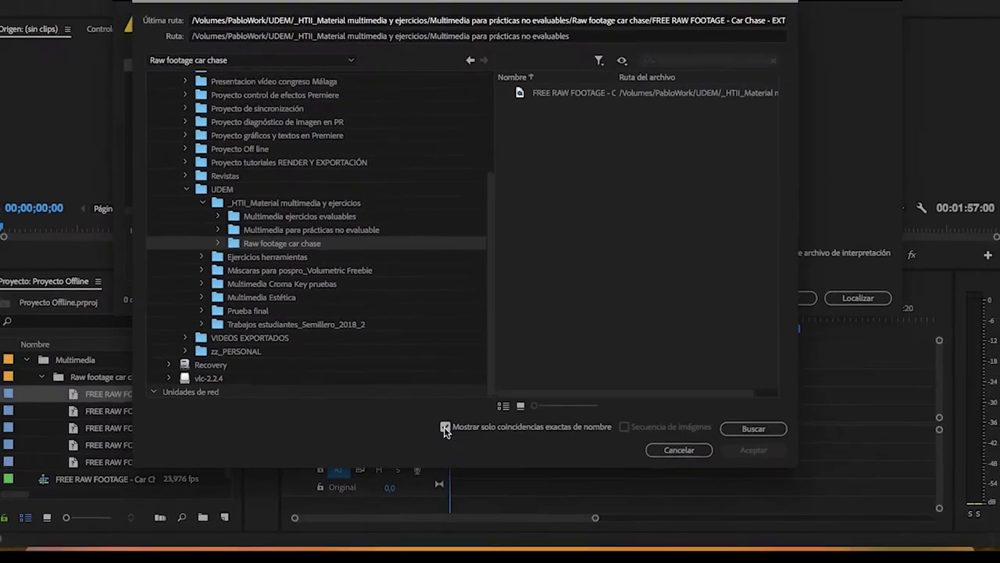
click(445, 428)
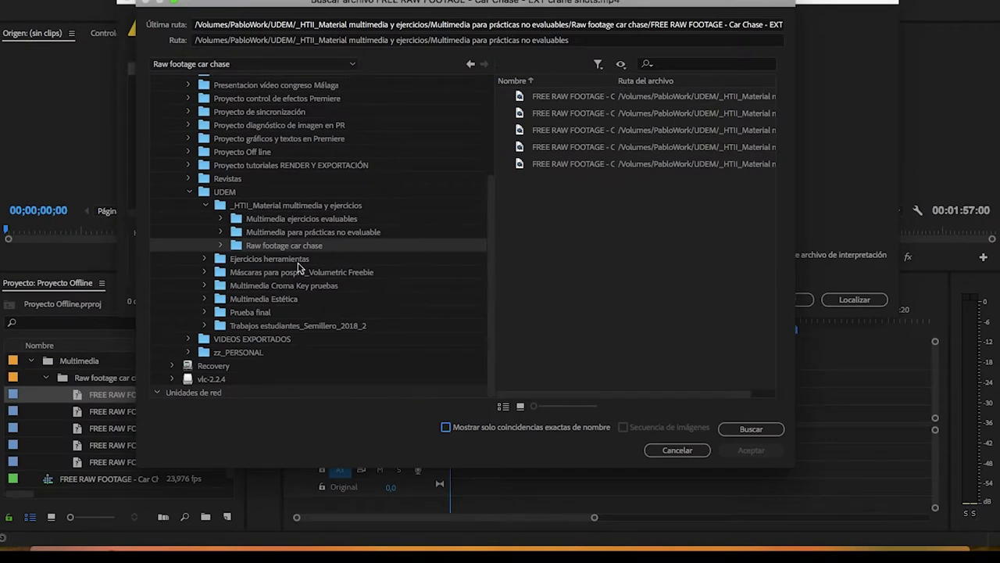
click(294, 232)
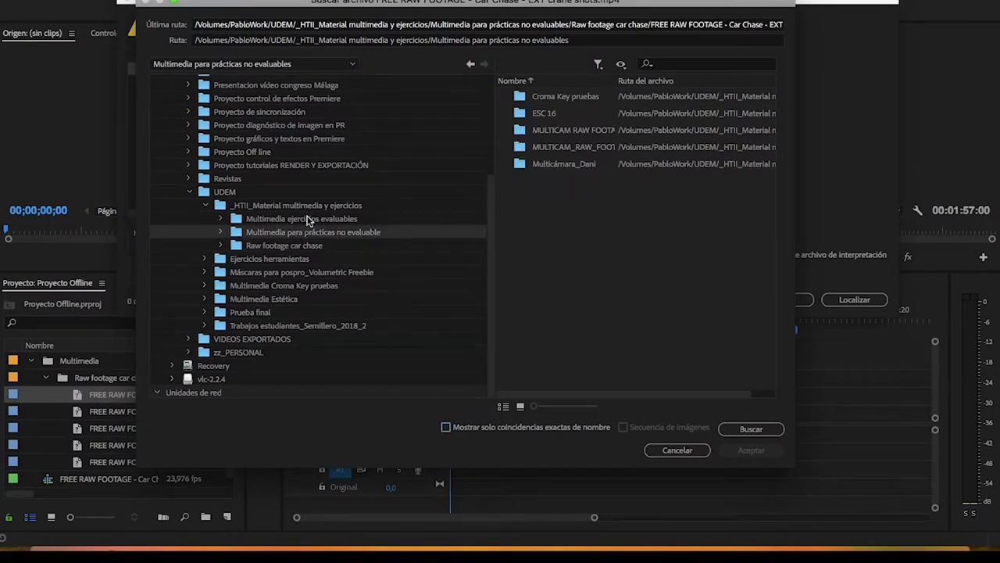
click(244, 247)
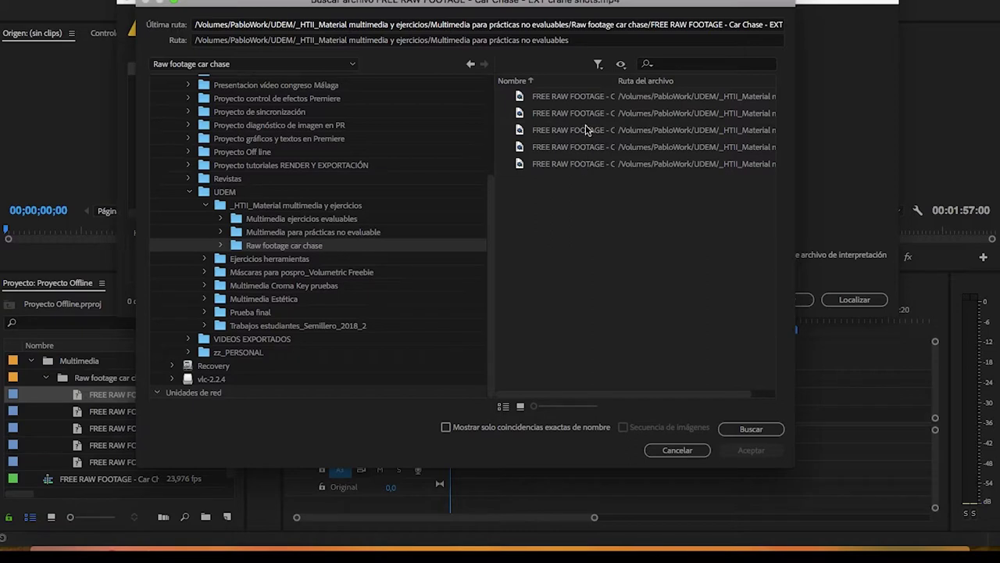
Step: Show only exact name matches, pick the FREE RAW FOOTAGE crane-shots .mp4 and accept it
click(445, 427)
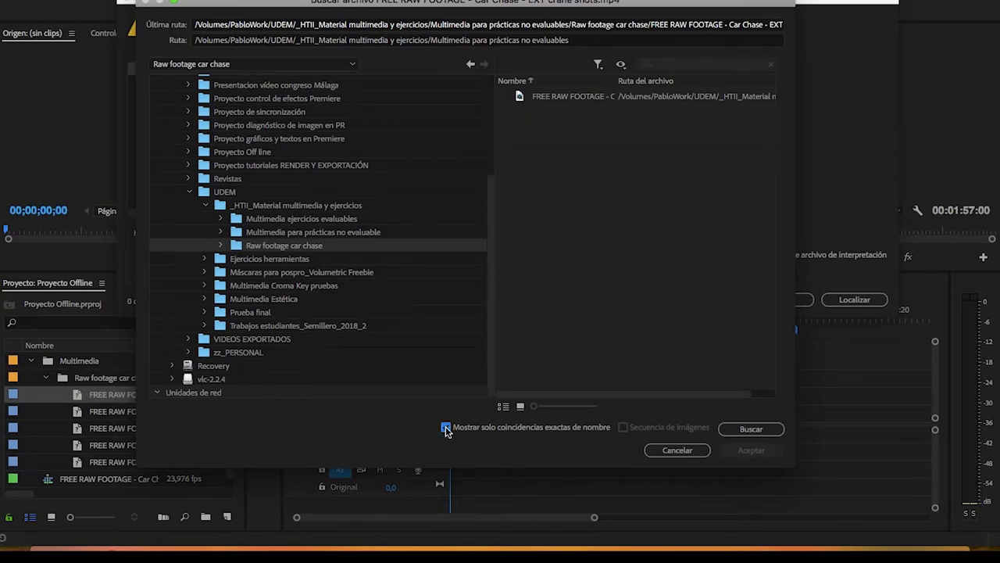
click(568, 102)
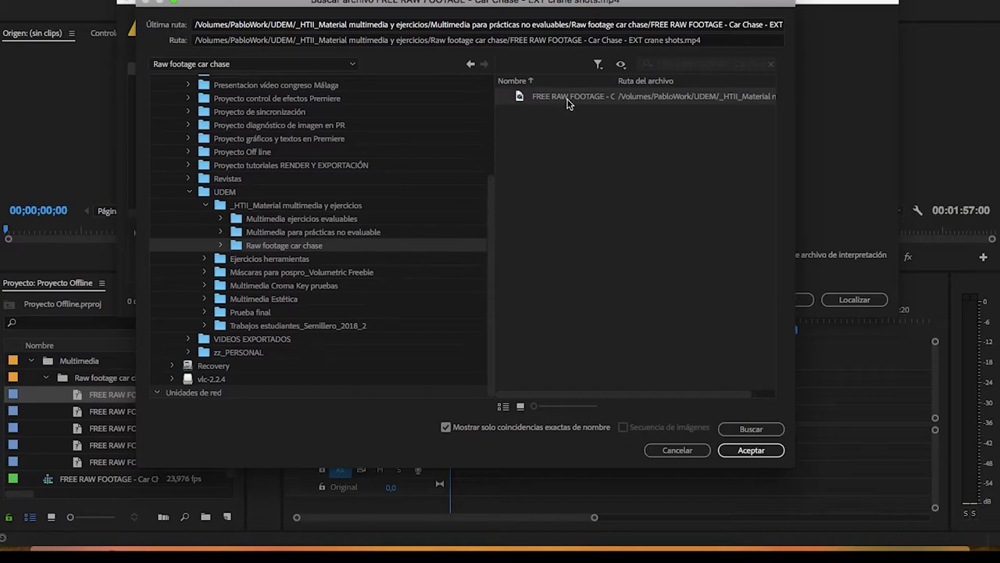
click(758, 452)
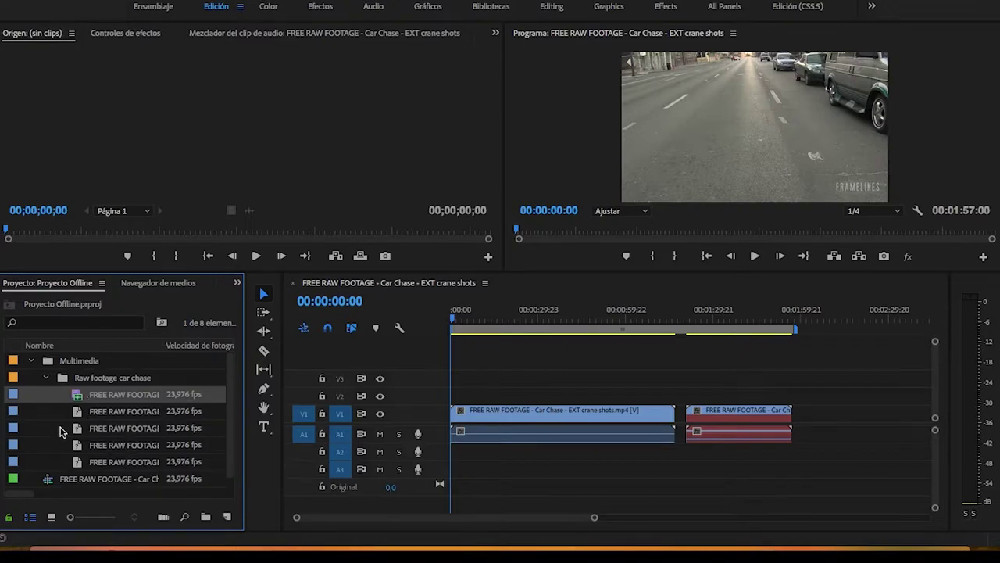
Step: Marquee-select the four remaining offline clips and choose Vincular medios for them
drag(57, 421, 114, 466)
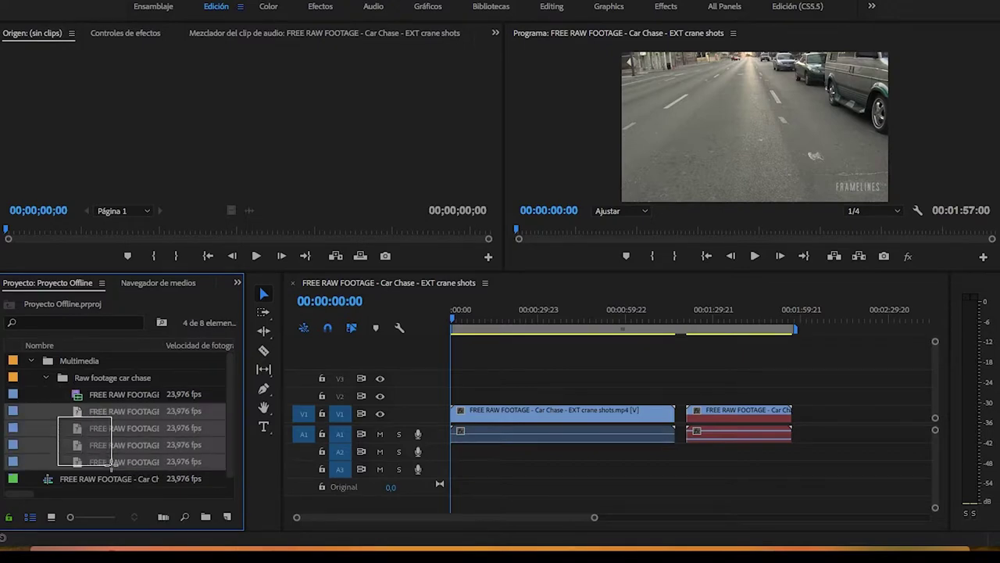
right_click(113, 422)
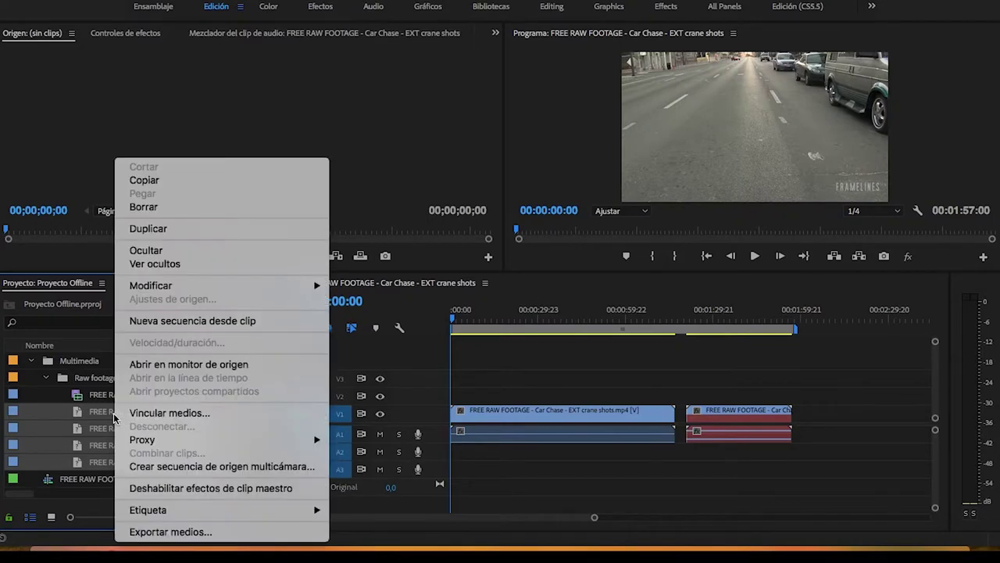
click(241, 414)
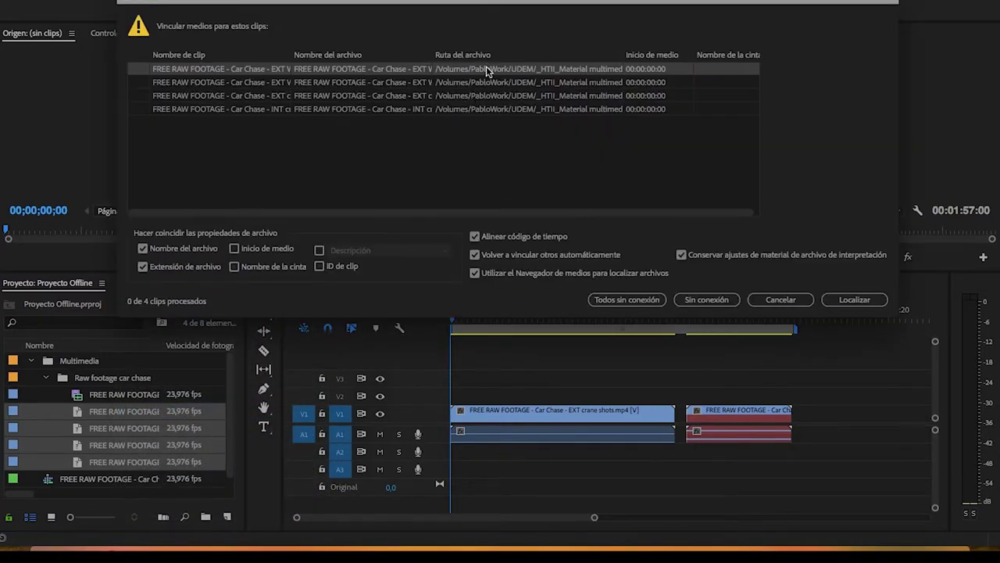
Step: Locate the FREE RAW FOOTAGE file in Raw footage car chase and accept to relink all four clips
click(846, 300)
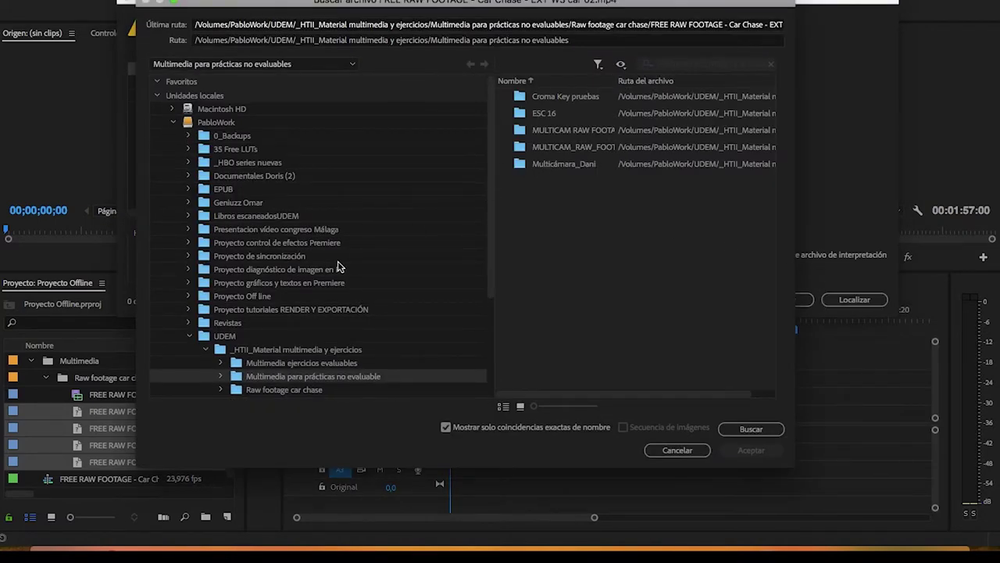
scroll(254, 342, down, 5)
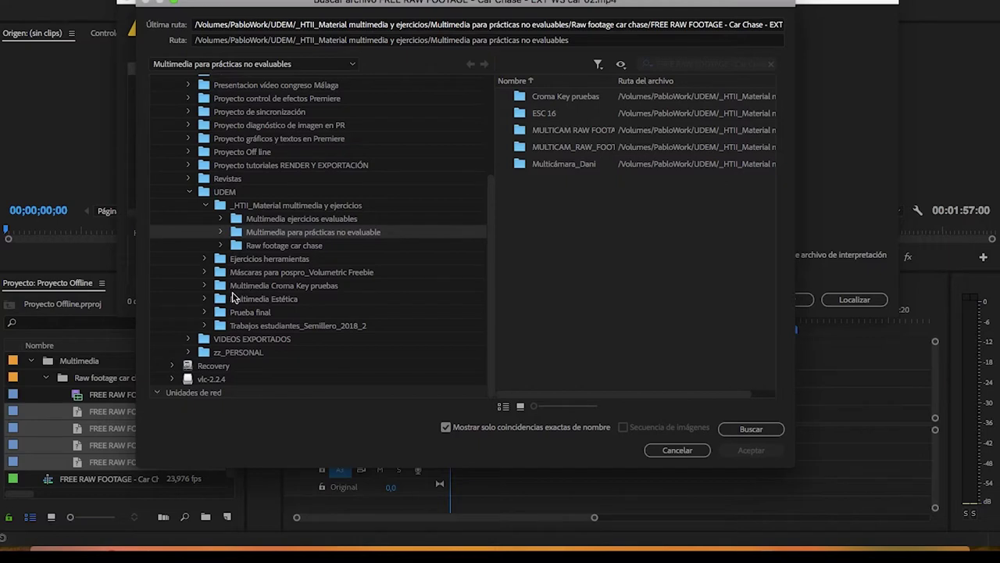
click(268, 247)
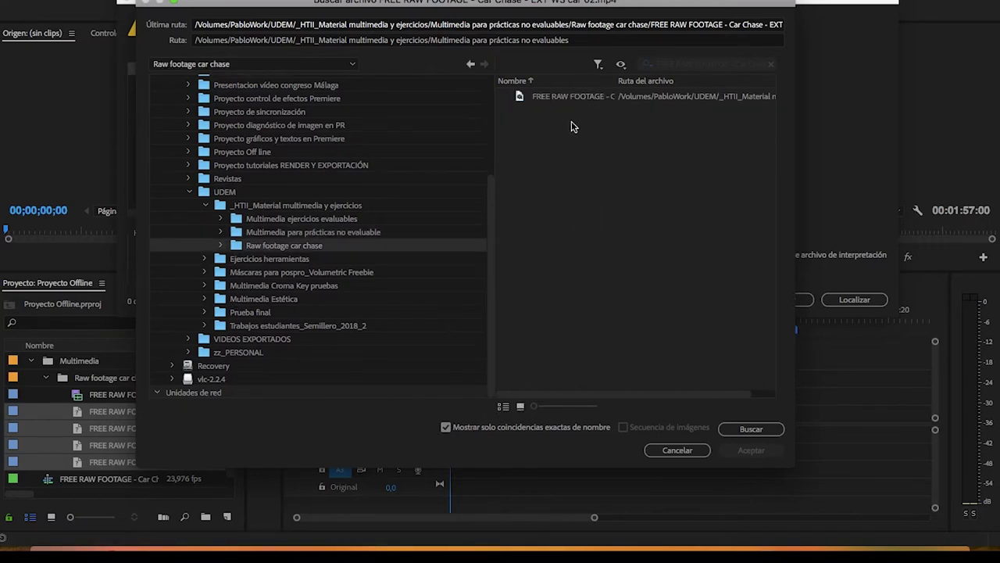
click(579, 100)
click(735, 455)
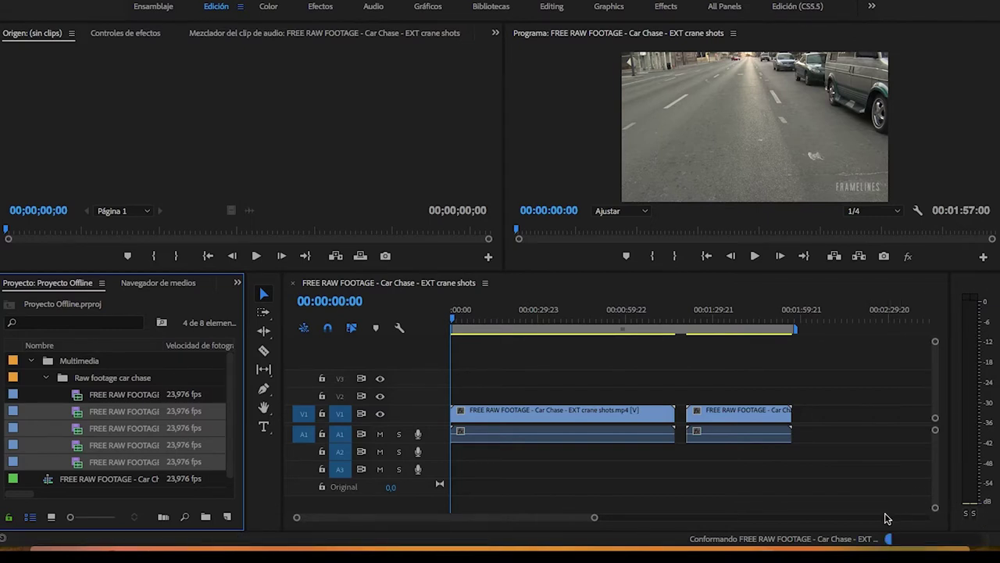
Step: Scrub the Car Chase sequence to confirm street footage plays, then save with Archivo > Guardar
mouse_move(695, 315)
mouse_down()
mouse_move(739, 319)
mouse_move(608, 319)
mouse_up()
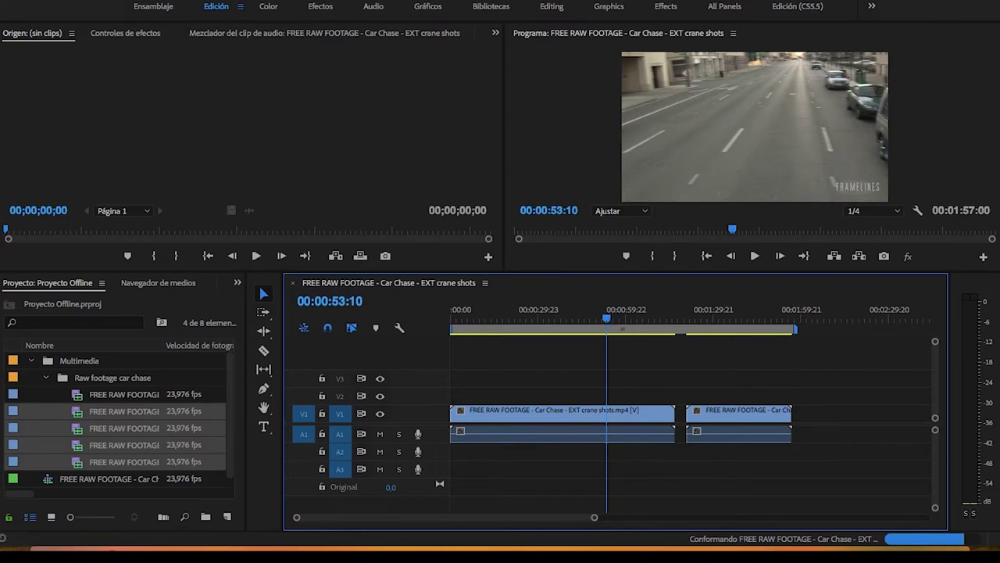
click(145, 0)
click(220, 118)
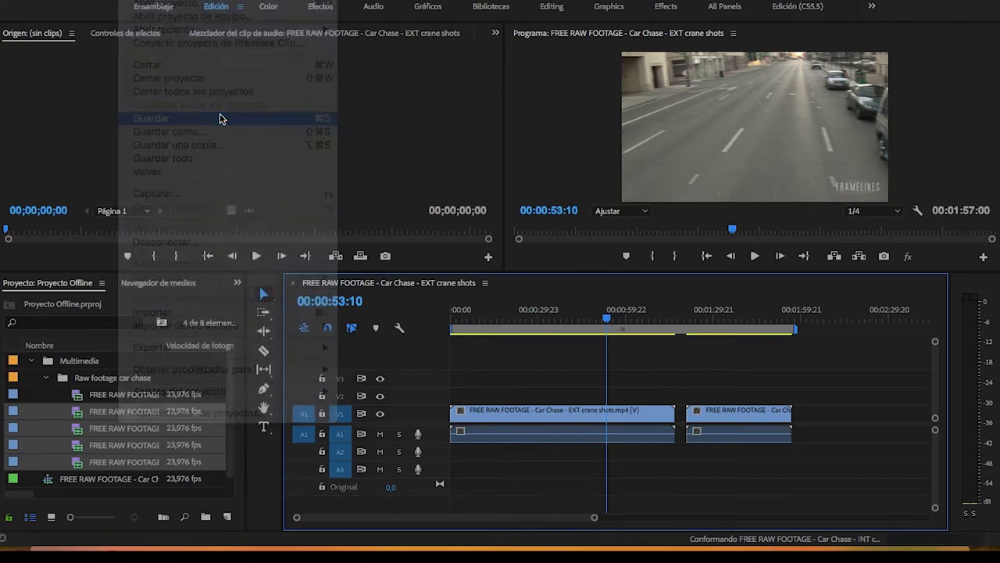